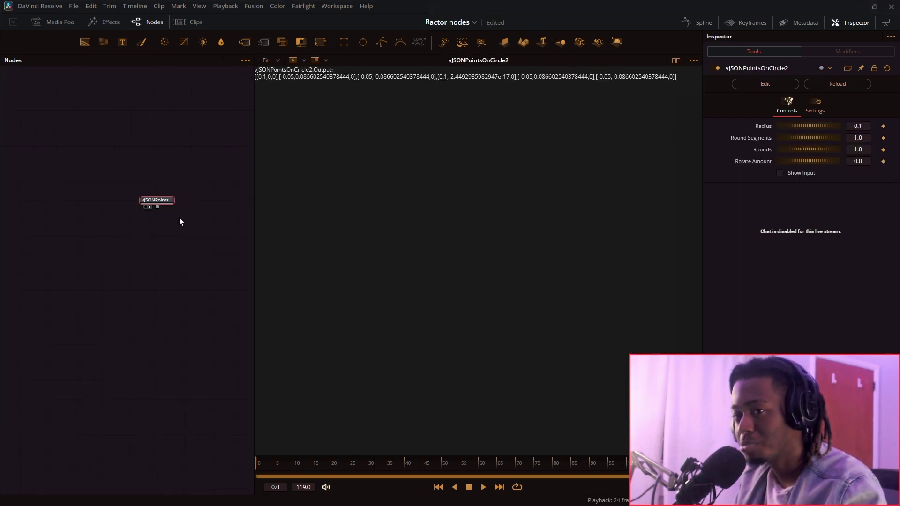
# Step: Add a vJSONUnPacker node fed by vJSONPointsOnCircle2 and compare the outputs of both nodes in the viewer
pyautogui.hotkey('shift', 'space')
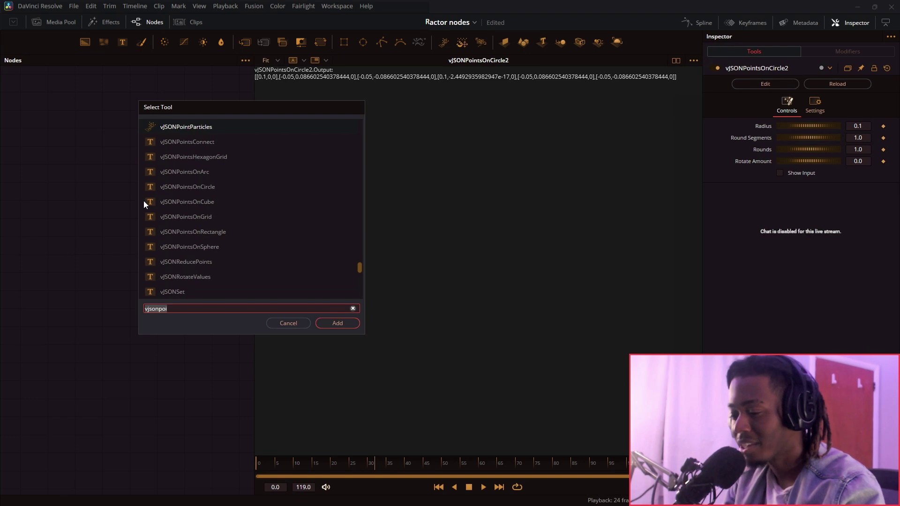
pyautogui.press('Escape')
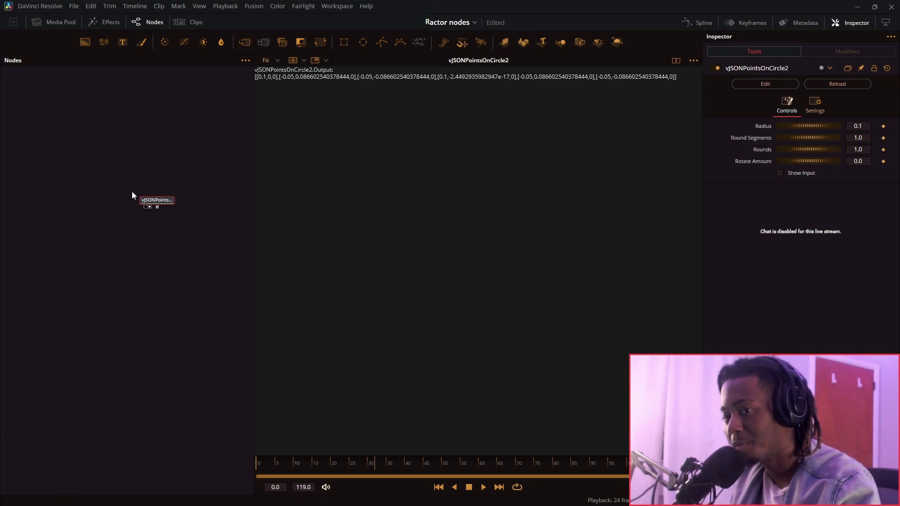
pyautogui.hotkey('shift', 'space')
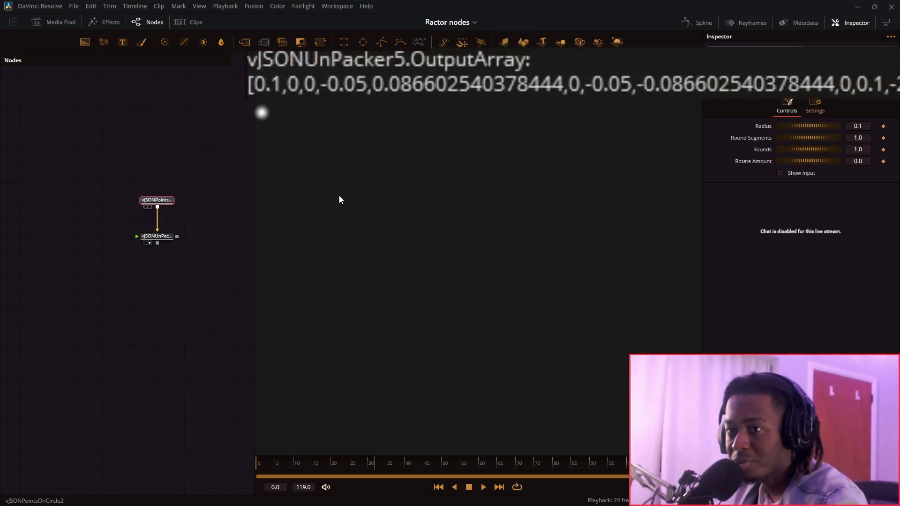
pyautogui.press('1')
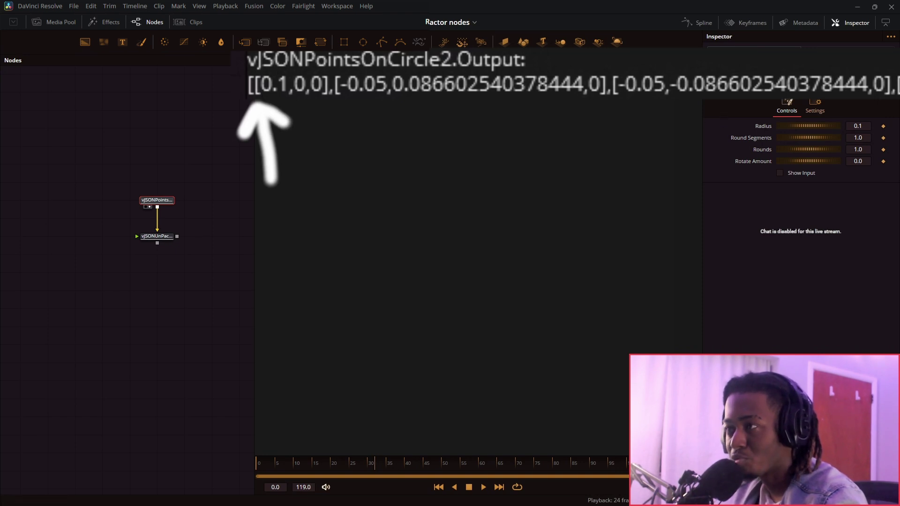
pyautogui.click(149, 243)
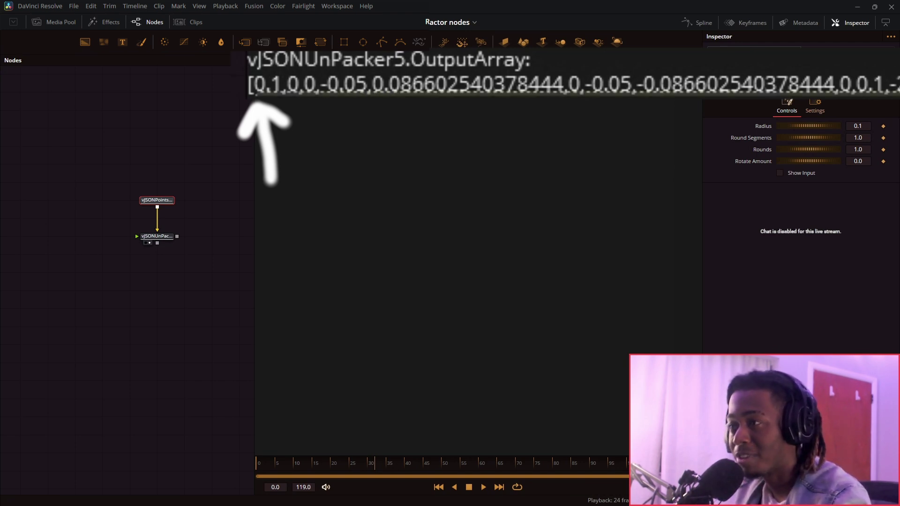
# Step: Add a vJSONPacker node after the vJSONUnPacker node
pyautogui.click(150, 237)
pyautogui.hotkey('shift', 'space')
pyautogui.write('packer')
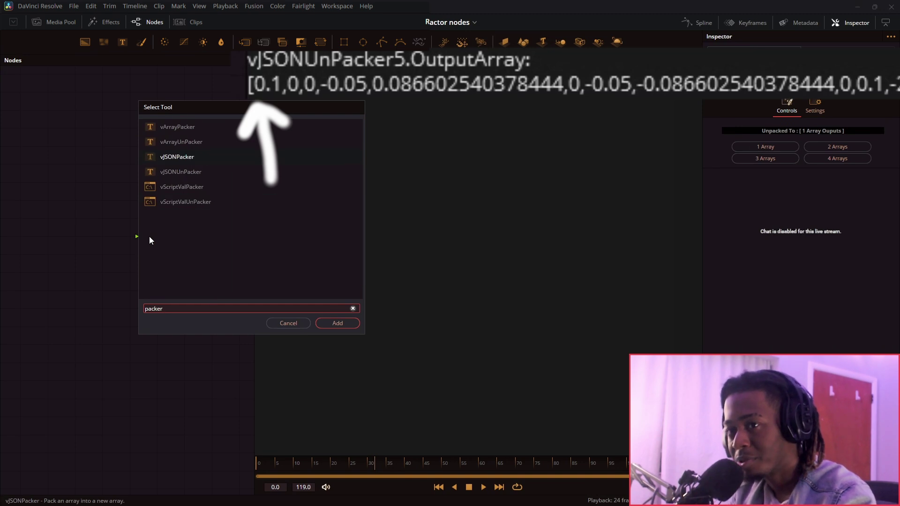
pyautogui.press('Return')
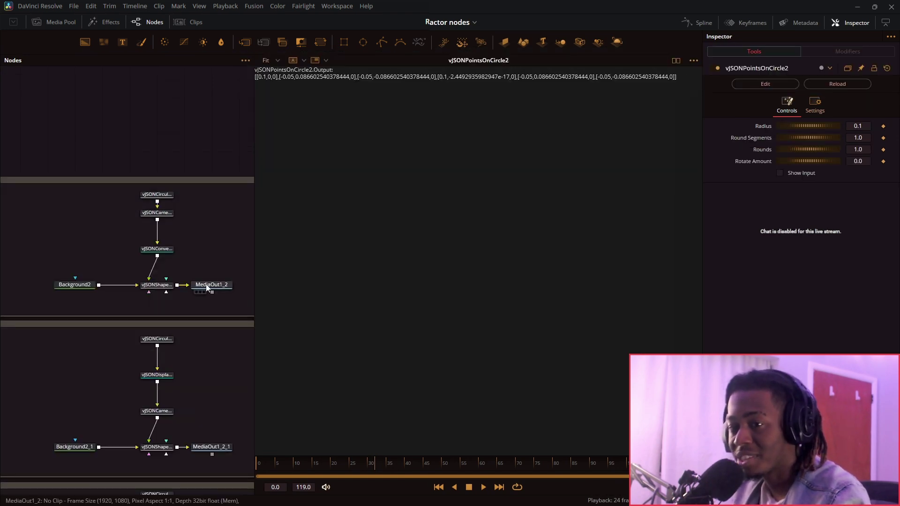
# Step: View MediaOut1_2 and examine its vJSONCircularPoints1, vJSONConvert2D_3D1 and vJSONCameraProjection2 nodes, including the projection and conversion outputs
pyautogui.click(202, 292)
pyautogui.moveTo(157, 194); pyautogui.dragTo(157, 187)
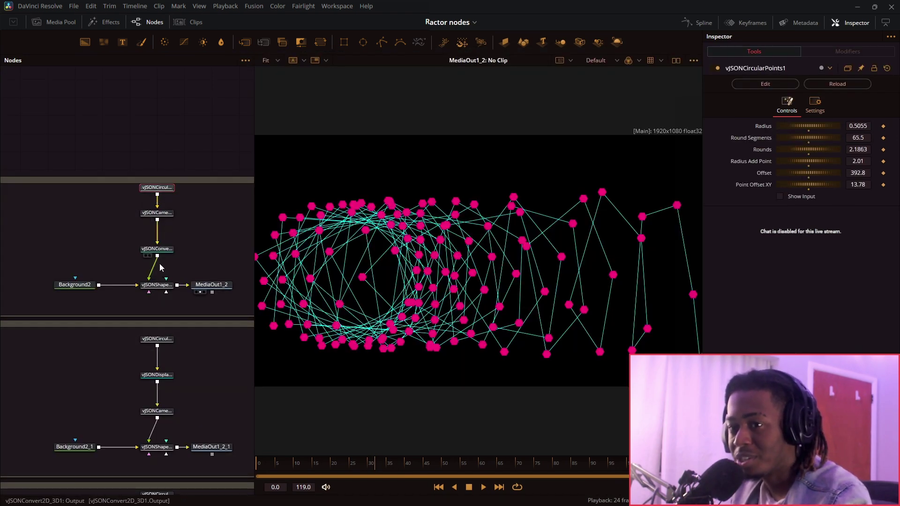
pyautogui.click(167, 250)
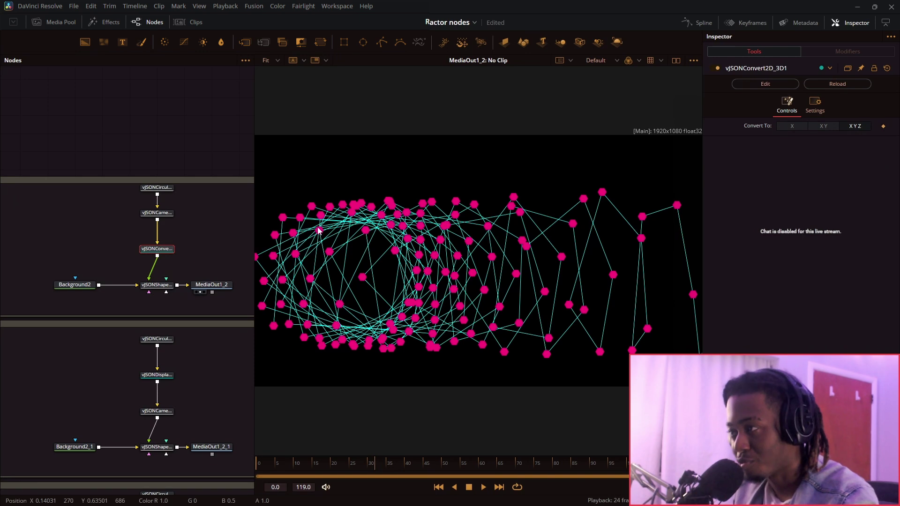
pyautogui.click(149, 219)
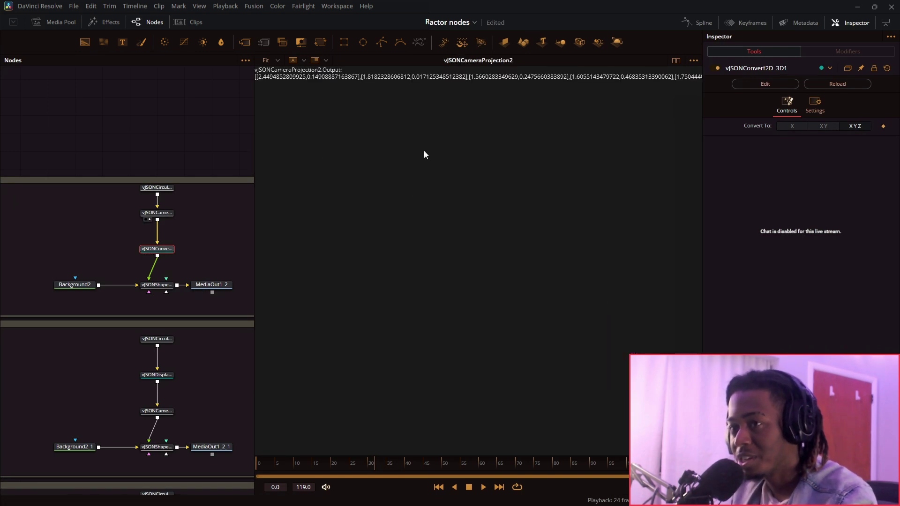
pyautogui.click(150, 255)
# Step: View MediaOut1_2_1 and examine the noise and falloff settings of vJSONDisplaceValues1
pyautogui.scroll(-3, 202, 234)
pyautogui.click(201, 180)
pyautogui.click(163, 149)
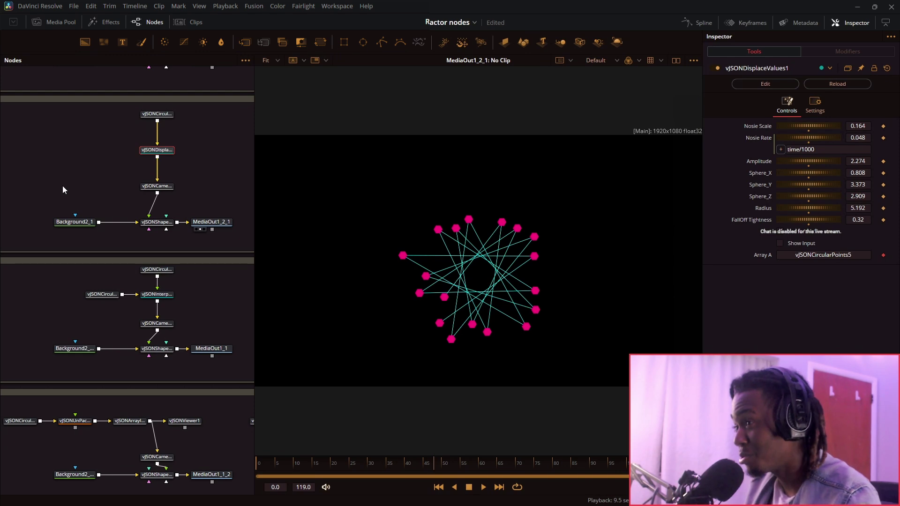
# Step: View MediaOut1_1, examine the vJSONInterpolate1 settings and scrub the timeline to about frame 26
pyautogui.scroll(-3, 62, 186)
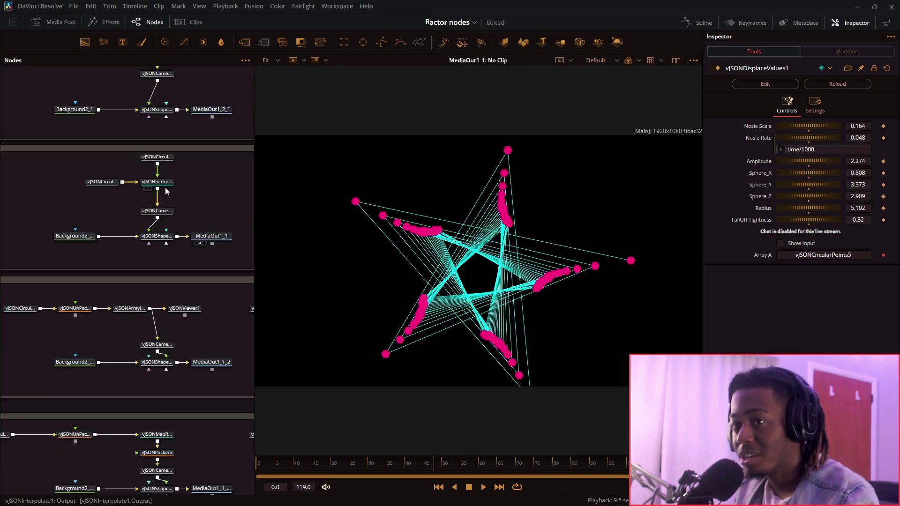
pyautogui.click(167, 182)
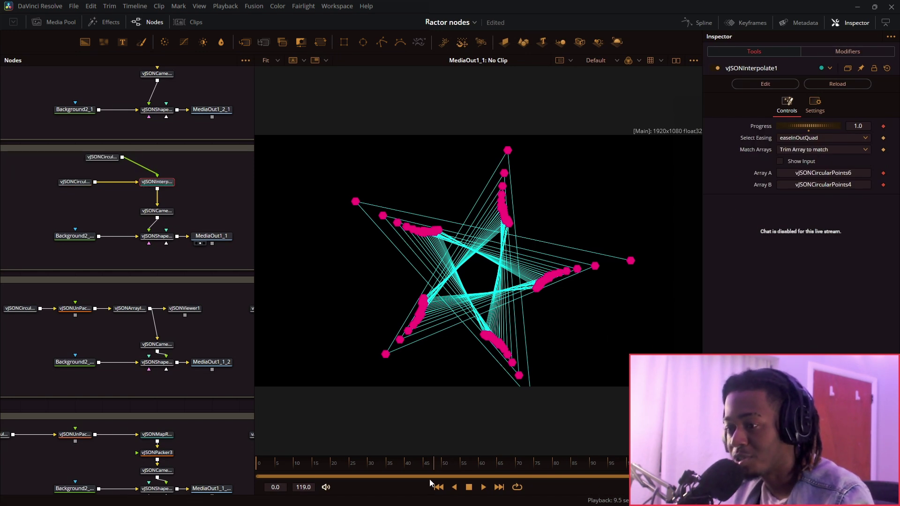
pyautogui.moveTo(252, 471); pyautogui.dragTo(354, 461)
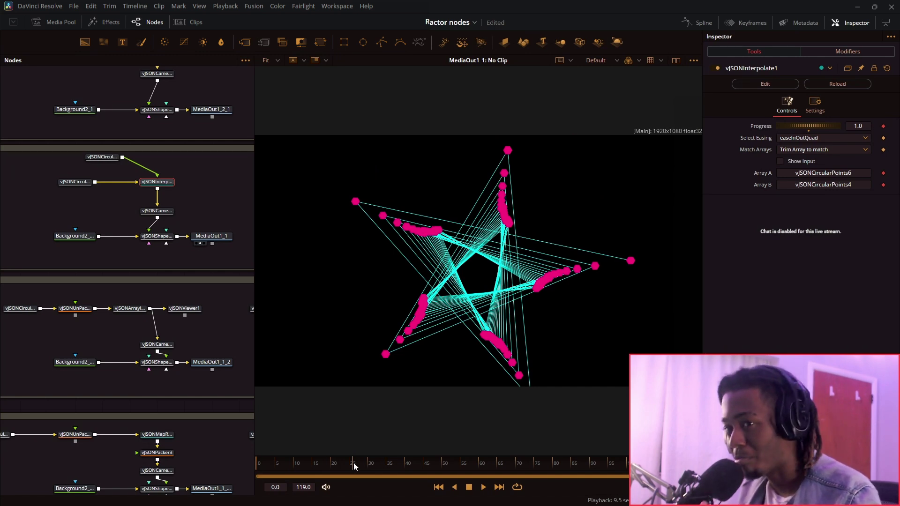
# Step: In the network ending at MediaOut1_1_2, set vJSONCameraProjection9's Y rotation to 0.0 and vJSONArrayIterator1's step to 23
pyautogui.scroll(-3, 198, 276)
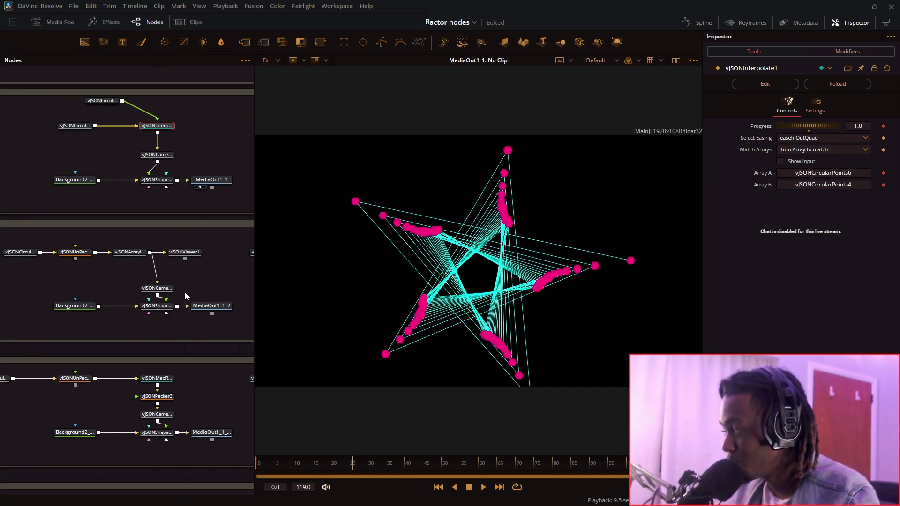
pyautogui.scroll(-3, 185, 293)
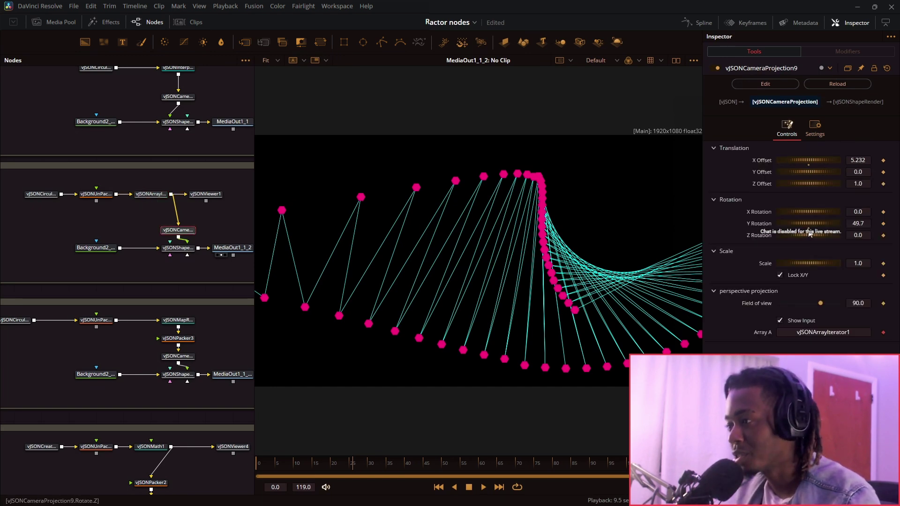
pyautogui.click(808, 228)
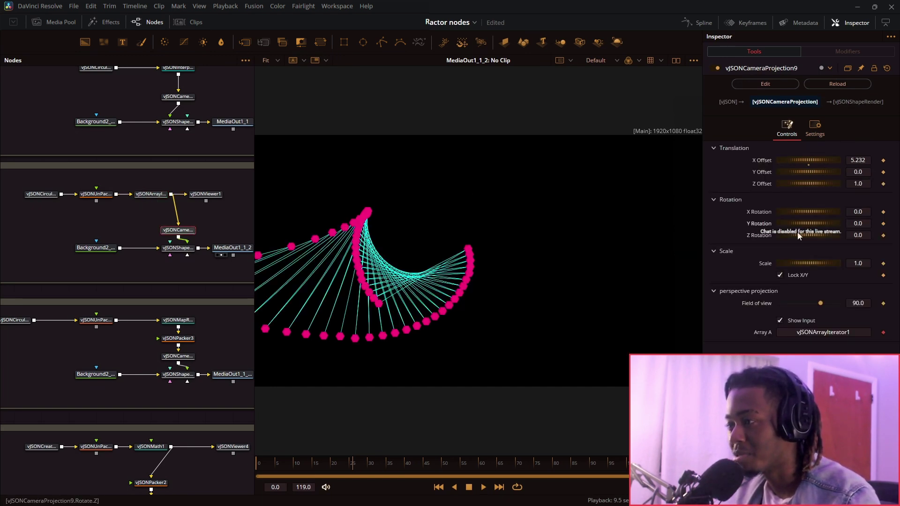
pyautogui.click(154, 195)
pyautogui.moveTo(805, 150)
pyautogui.mouseDown()
pyautogui.moveTo(833, 150)
pyautogui.moveTo(796, 150)
pyautogui.moveTo(817, 150)
pyautogui.mouseUp()
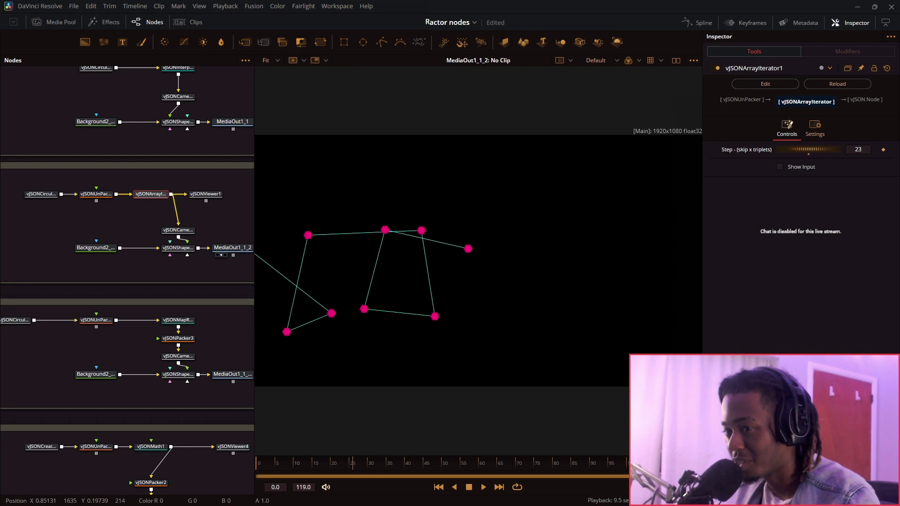
# Step: View MediaOut1_1_2_1, try a new maximum of -1.0 on vJSONMapRange1, check its array output and set the new maximum to 2.2
pyautogui.moveTo(216, 274); pyautogui.dragTo(422, 268)
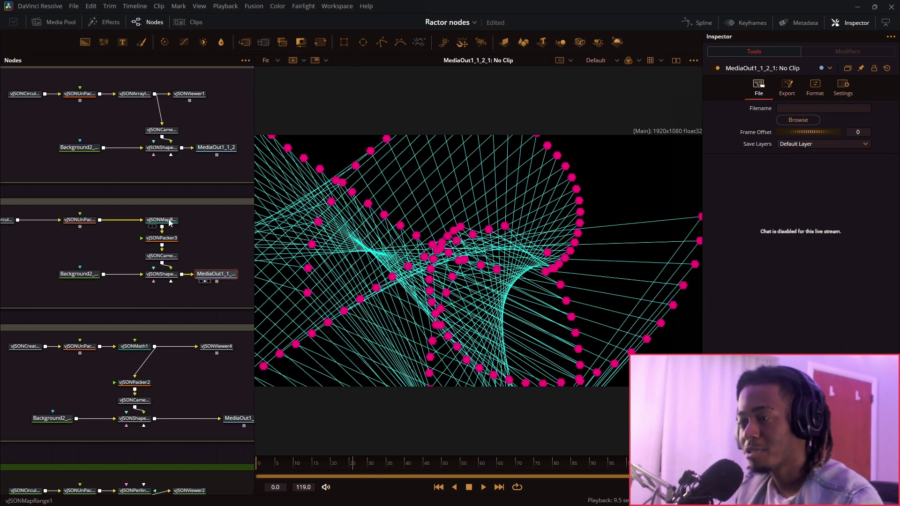
pyautogui.click(170, 220)
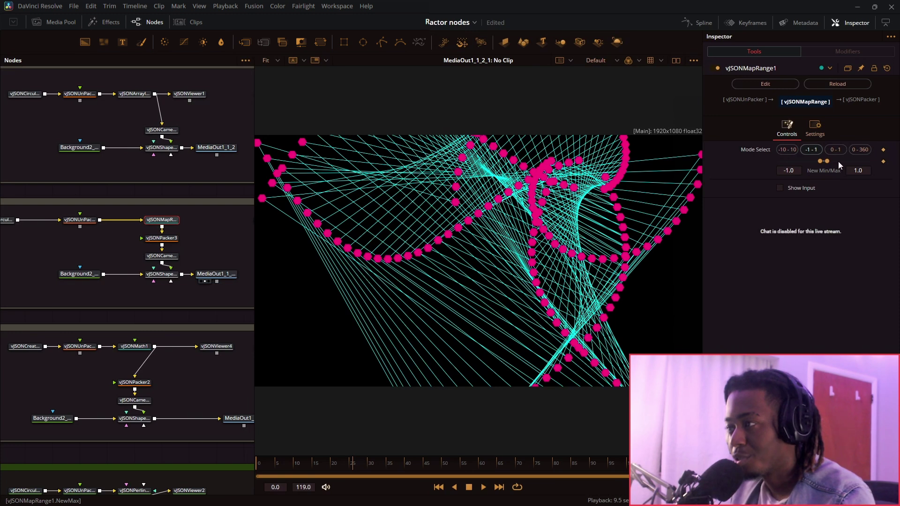
pyautogui.moveTo(827, 161); pyautogui.dragTo(825, 161)
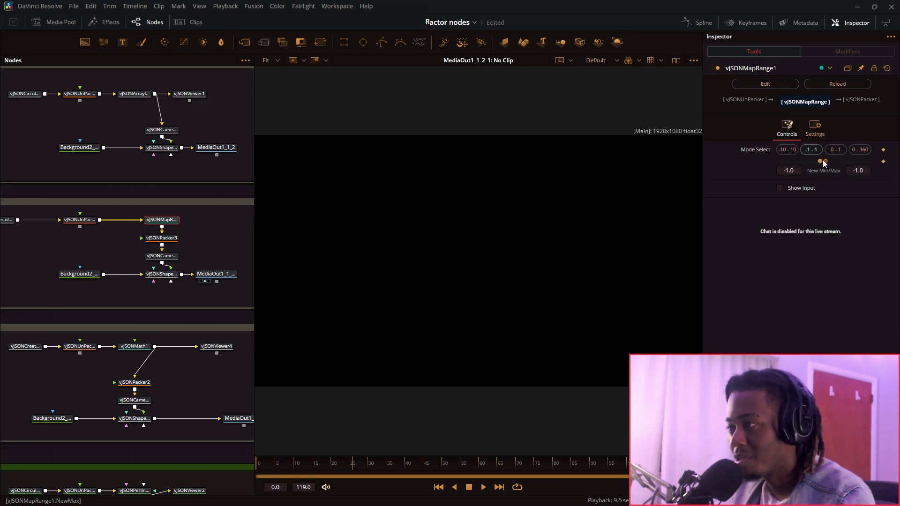
pyautogui.press('1')
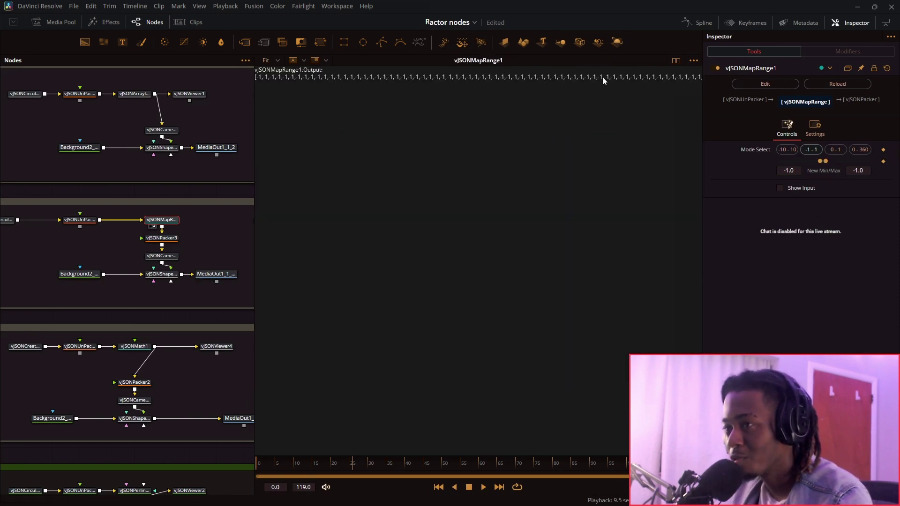
pyautogui.moveTo(825, 163); pyautogui.dragTo(826, 163)
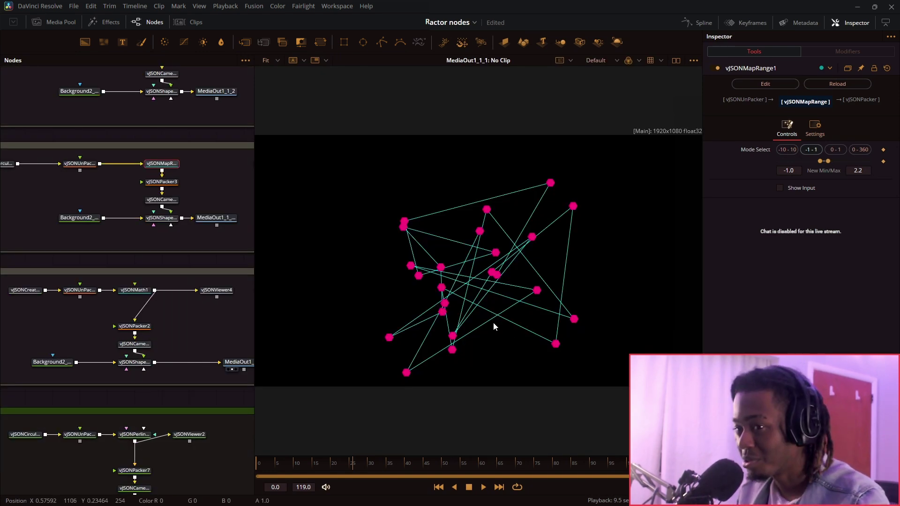
# Step: Look through the operations available for the vJSONMath1 node
pyautogui.click(811, 182)
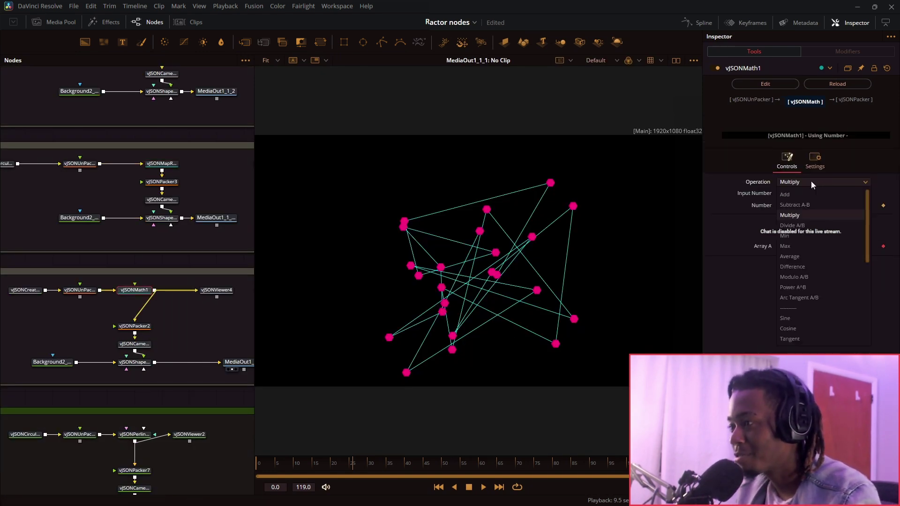
pyautogui.click(810, 182)
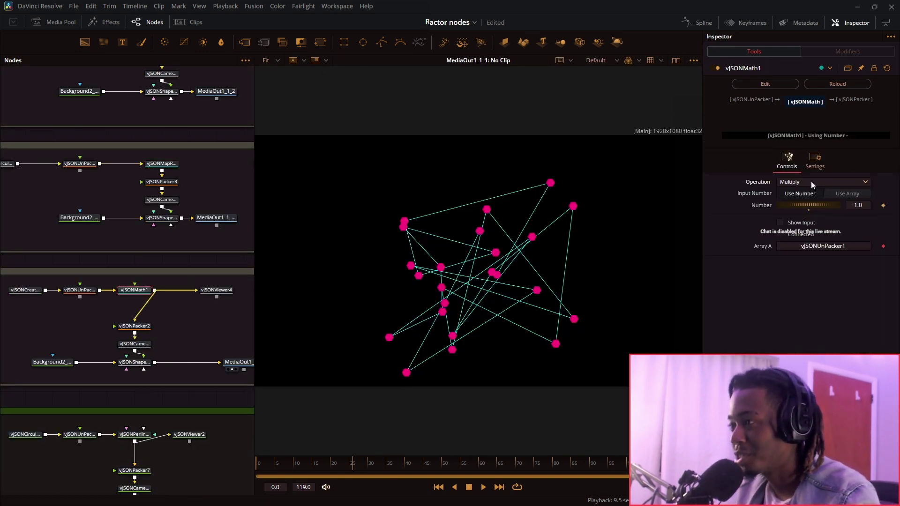
pyautogui.click(811, 181)
pyautogui.scroll(-2, 800, 216)
pyautogui.click(75, 312)
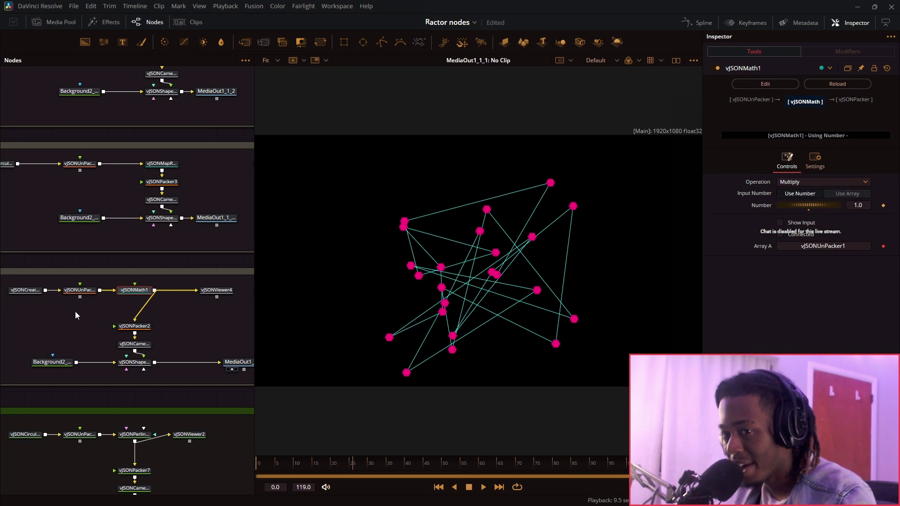
# Step: Set the vJSONMath1 operation to Add, try a Number of -0.956 and return the Number to 0.0
pyautogui.click(68, 291)
pyautogui.click(135, 291)
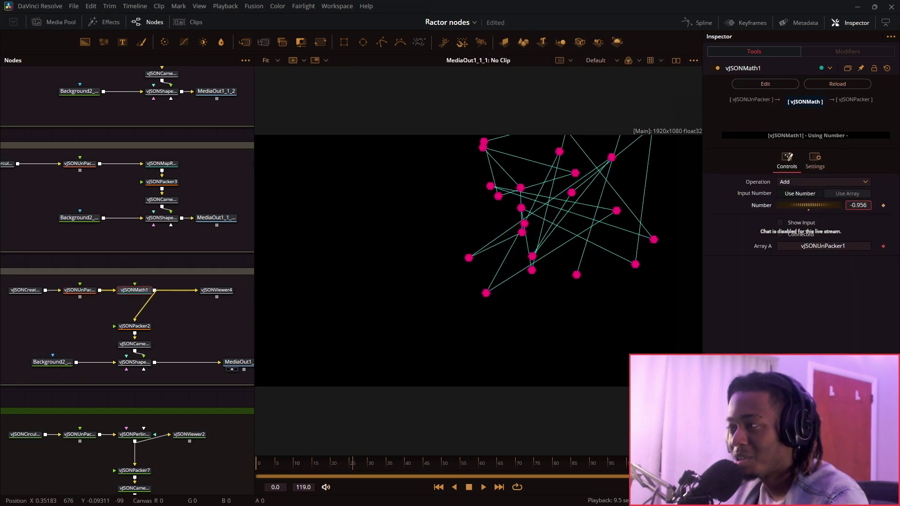
pyautogui.moveTo(857, 205); pyautogui.dragTo(836, 202)
pyautogui.hotkey('ctrl', 'z')
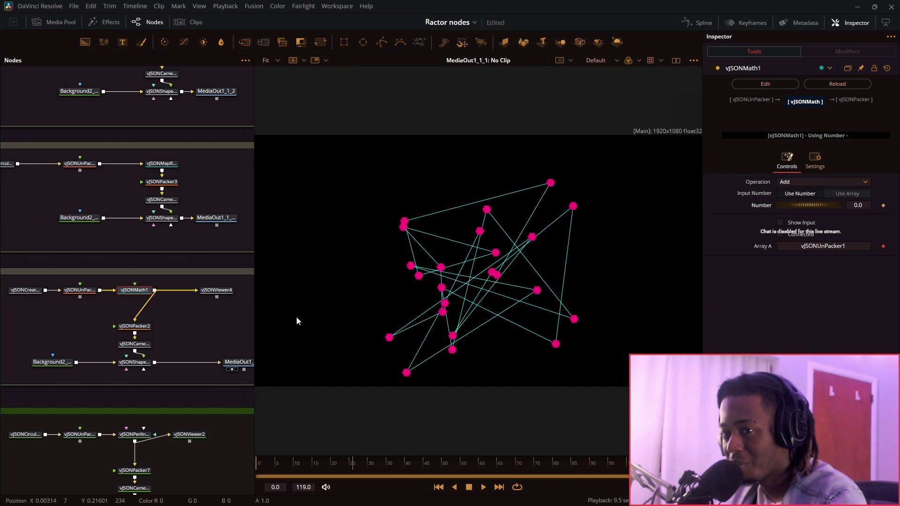
# Step: Try the Log and Reciprocal operations on vJSONMath1 and restore the Add operation
pyautogui.click(810, 181)
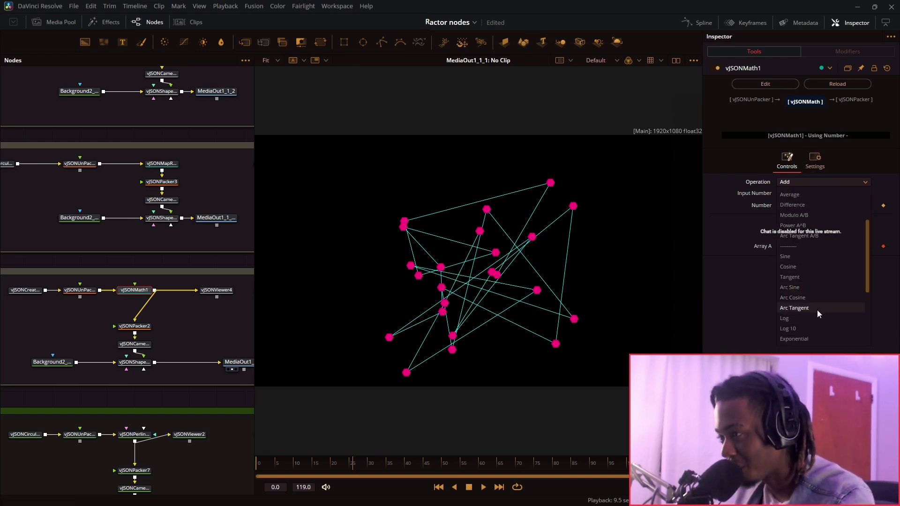
pyautogui.scroll(-2, 817, 310)
pyautogui.click(797, 277)
pyautogui.click(795, 181)
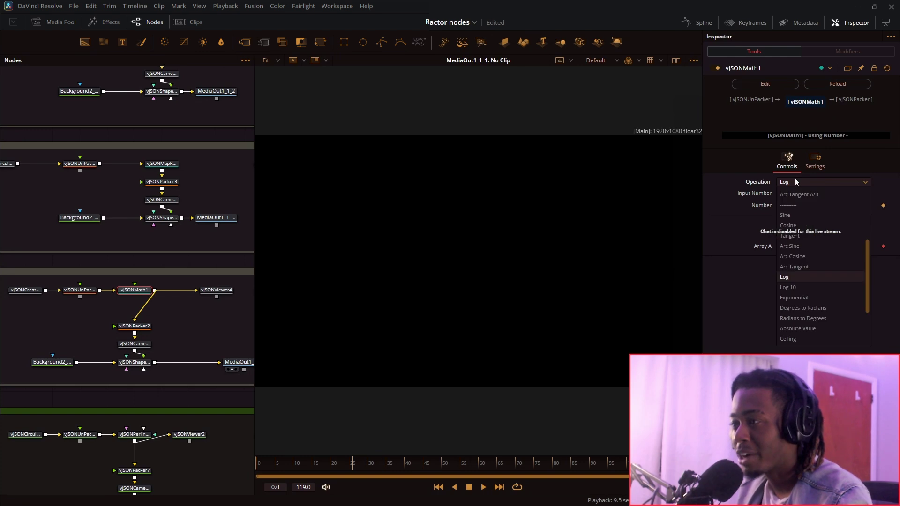
pyautogui.scroll(-2, 804, 239)
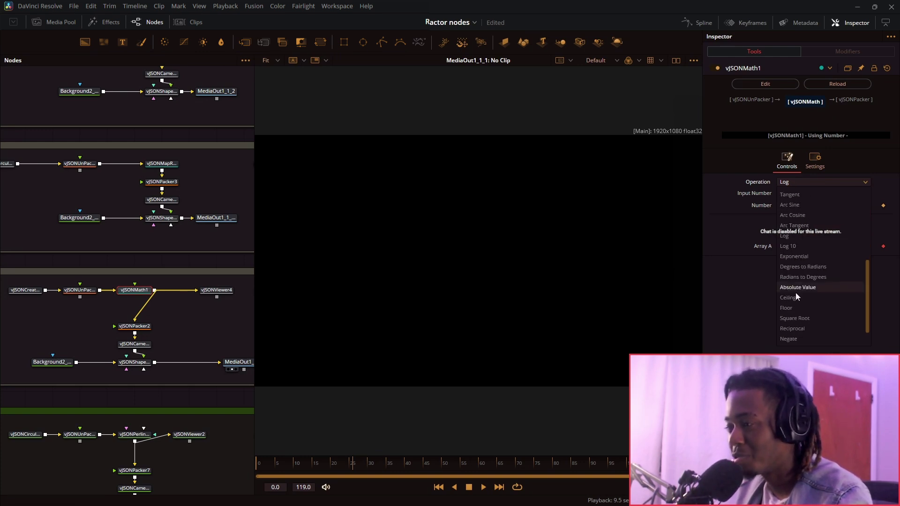
pyautogui.click(792, 328)
pyautogui.click(805, 182)
pyautogui.scroll(4, 805, 243)
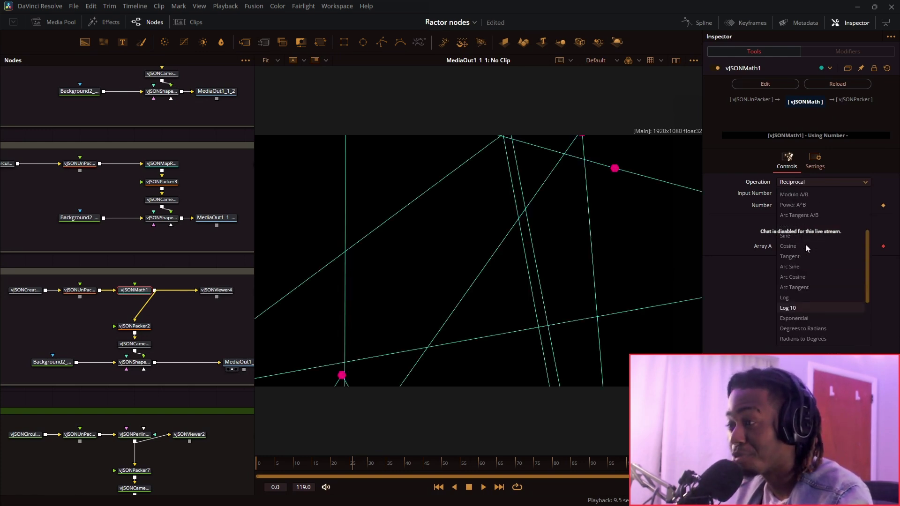
pyautogui.scroll(2, 806, 244)
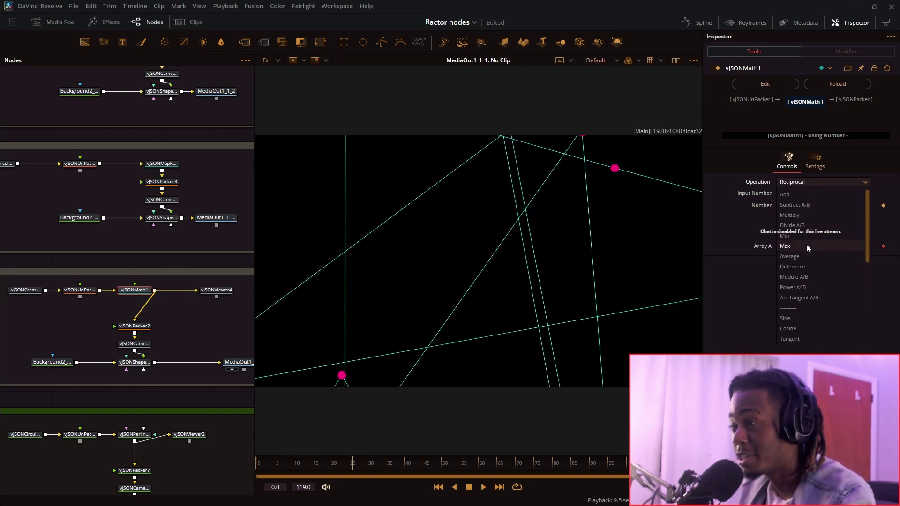
pyautogui.click(794, 194)
# Step: Try feeding the vJSONLissajouseSpline nodes directly into vJSONViewer3 to preview the two curves without vJSONPointsConnect1
pyautogui.scroll(-8, 111, 258)
pyautogui.click(165, 232)
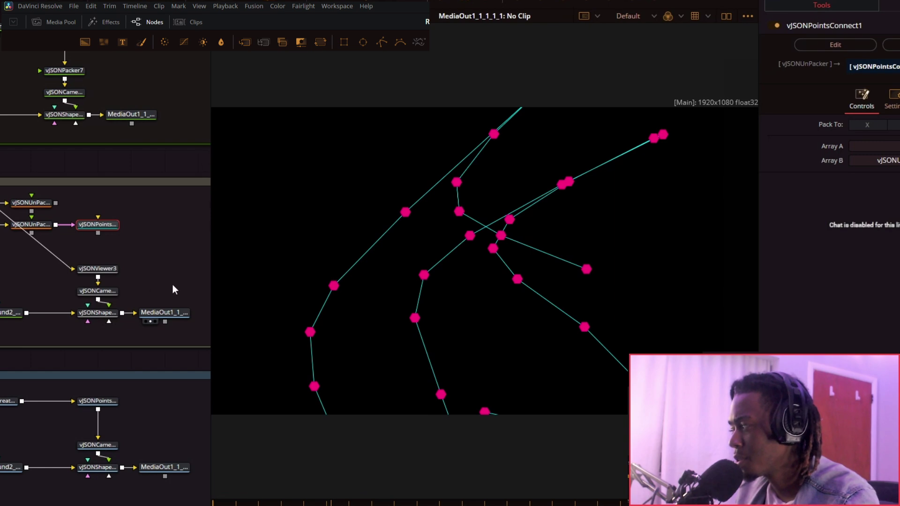
pyautogui.click(58, 214)
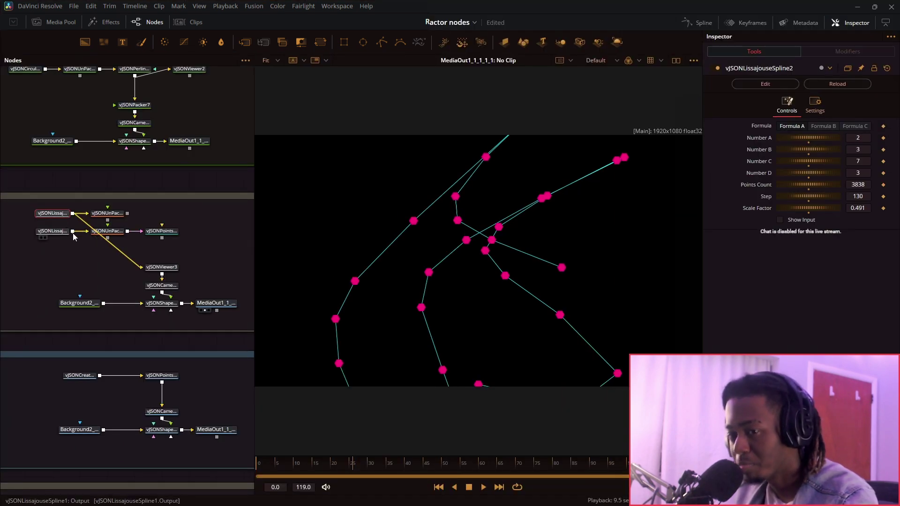
pyautogui.moveTo(72, 232); pyautogui.dragTo(142, 267)
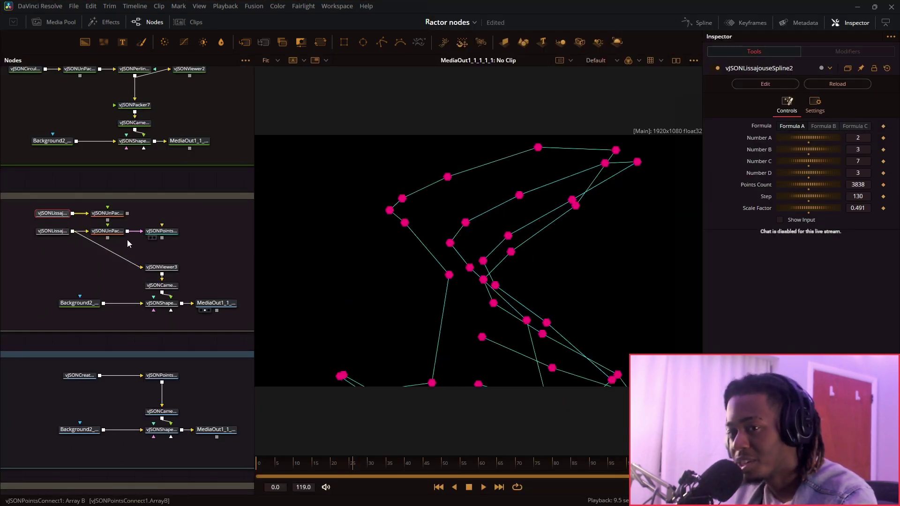
# Step: Undo the vJSONViewer3 rewiring and examine the vJSONPointsConnect1 controls with the connected points
pyautogui.hotkey('ctrl', 'z')
pyautogui.hotkey('ctrl', 'z')
pyautogui.hotkey('ctrl', 'z')
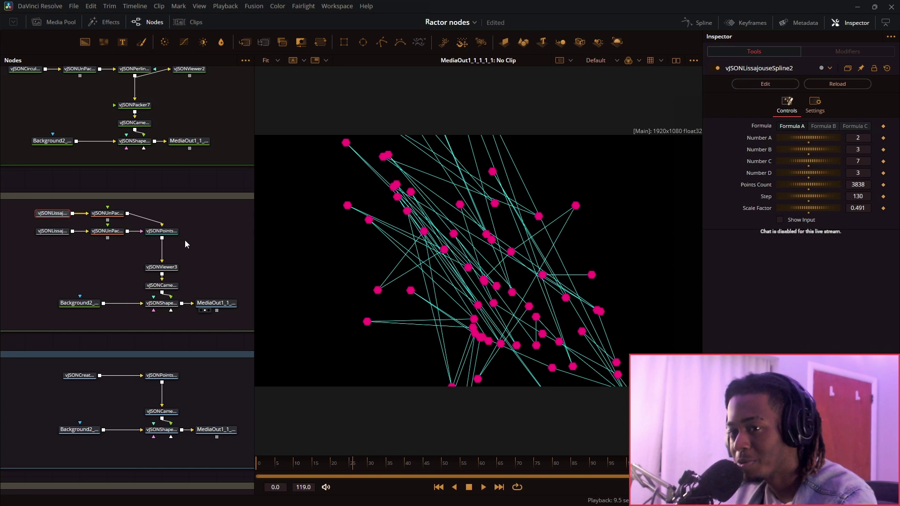
pyautogui.click(167, 233)
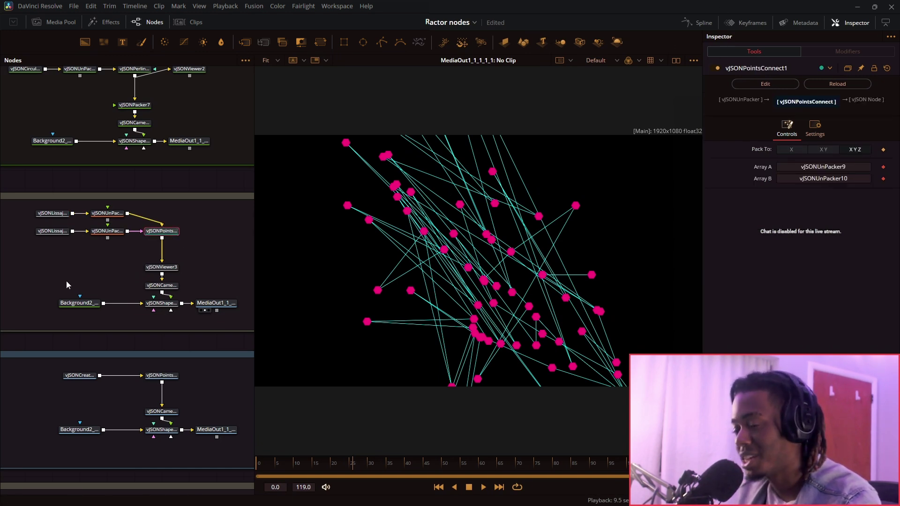
pyautogui.moveTo(340, 135); pyautogui.dragTo(664, 396)
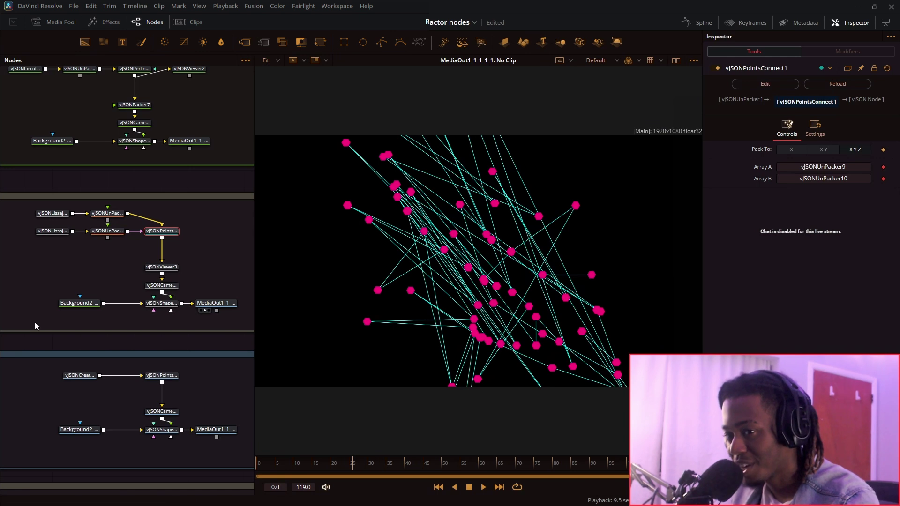
# Step: View the vJSONPointsOnArc1 branch, try Smoothness values of 1.0 and 90.33 and reset the Smoothness
pyautogui.scroll(-2, 169, 293)
pyautogui.scroll(-1, 169, 293)
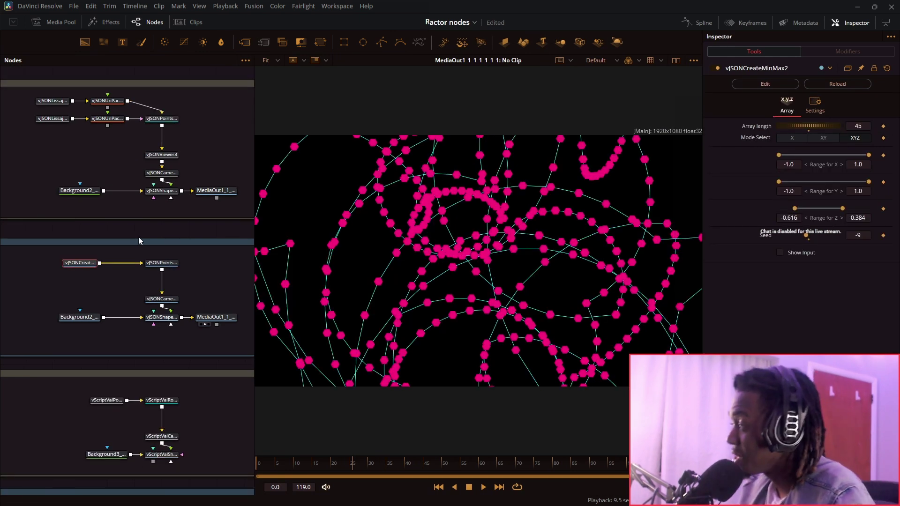
pyautogui.click(162, 262)
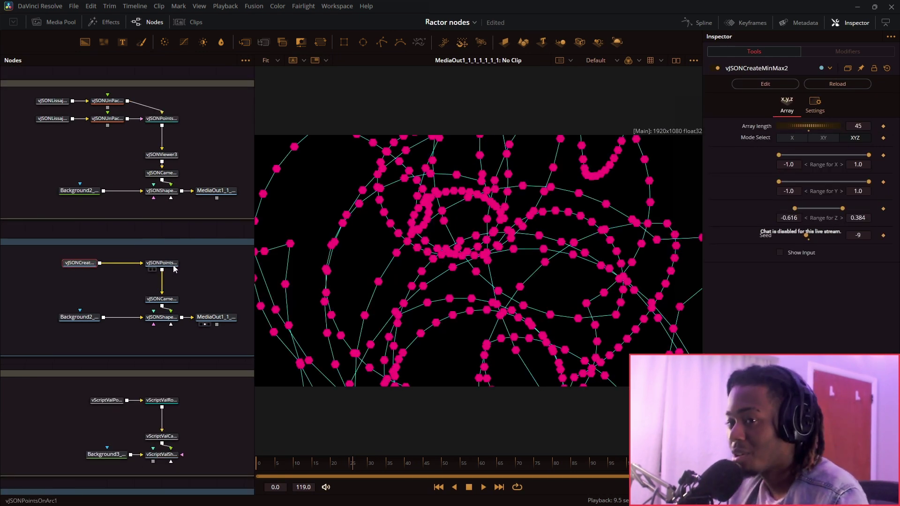
pyautogui.moveTo(865, 126); pyautogui.dragTo(792, 126)
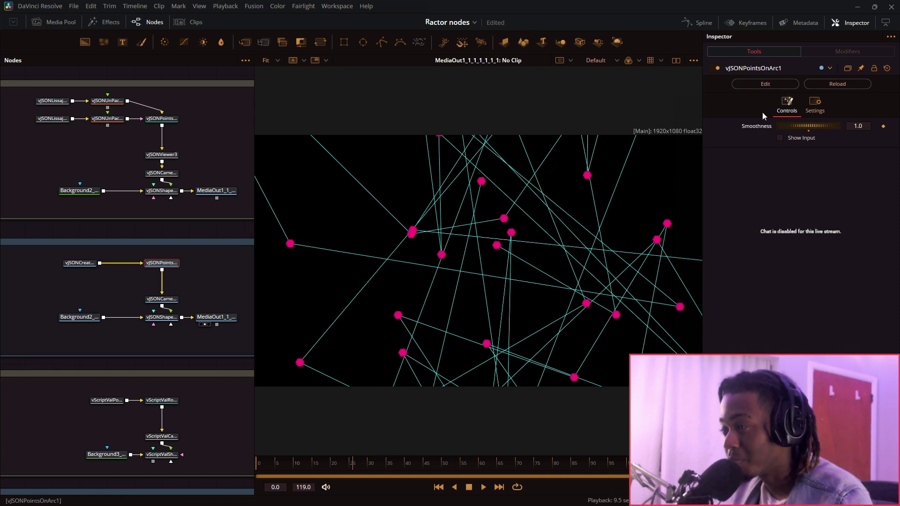
pyautogui.moveTo(858, 128)
pyautogui.mouseDown()
pyautogui.moveTo(898, 129)
pyautogui.moveTo(864, 124)
pyautogui.mouseUp()
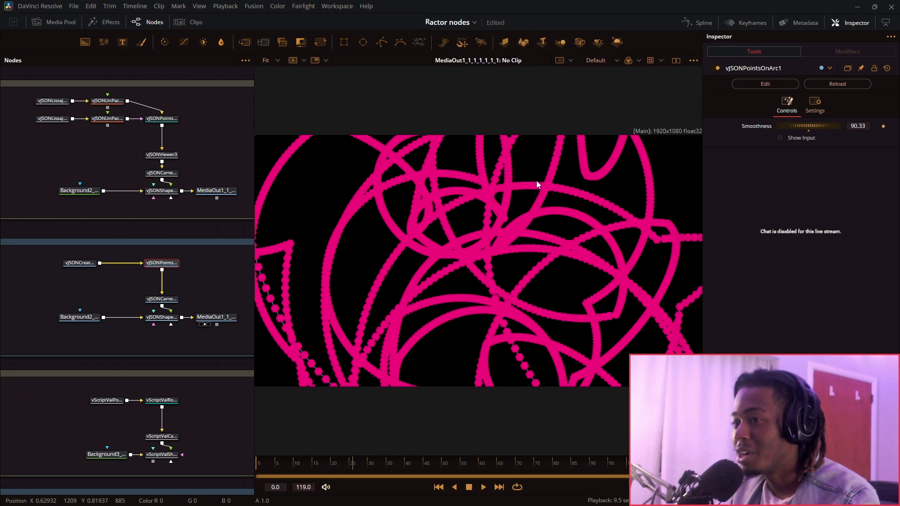
pyautogui.doubleClick(810, 131)
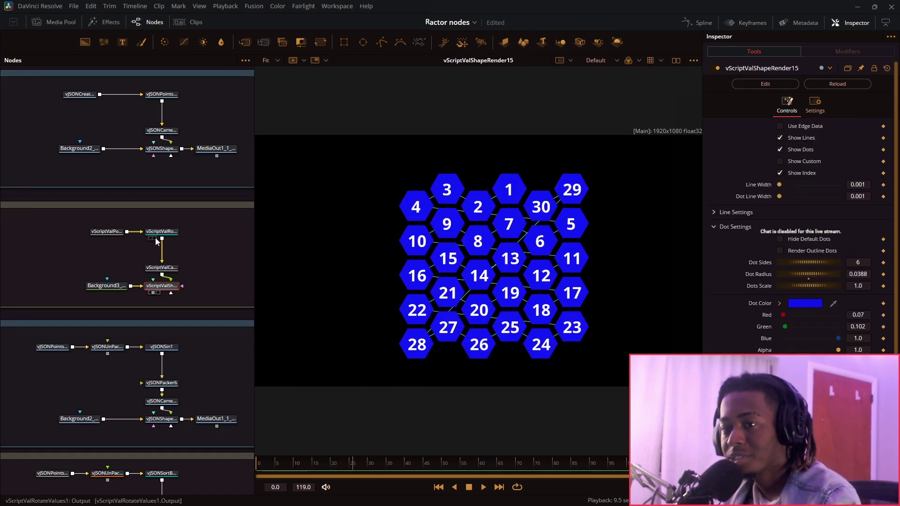
# Step: Set the Rotate Amount of vScriptValRotateValues1 to 100 to shift the hexagon grid's point indices
pyautogui.click(171, 228)
pyautogui.click(176, 231)
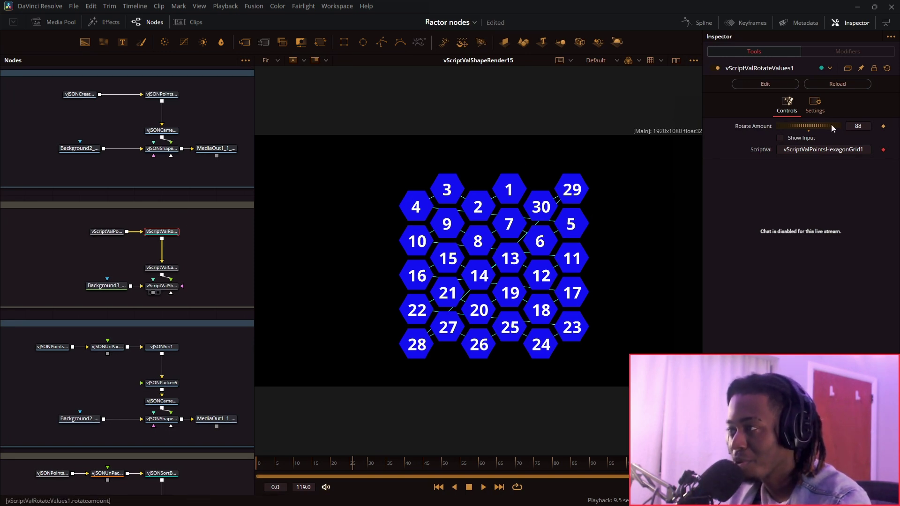
pyautogui.moveTo(857, 126); pyautogui.dragTo(890, 126)
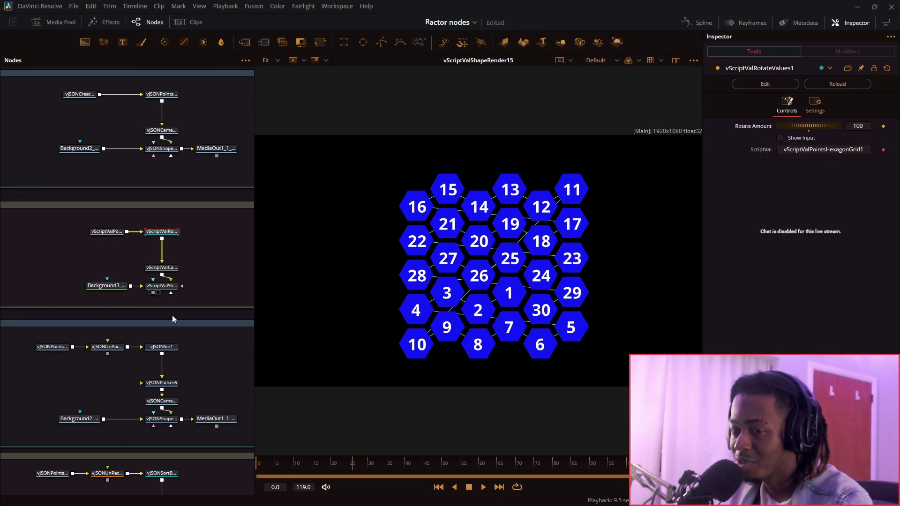
# Step: Examine the vJSONSin1 controls, its array output, the rendered result and the source vJSONPointsOnCircle1 and vJSONUnPacker2 nodes
pyautogui.scroll(-3, 246, 423)
pyautogui.click(151, 294)
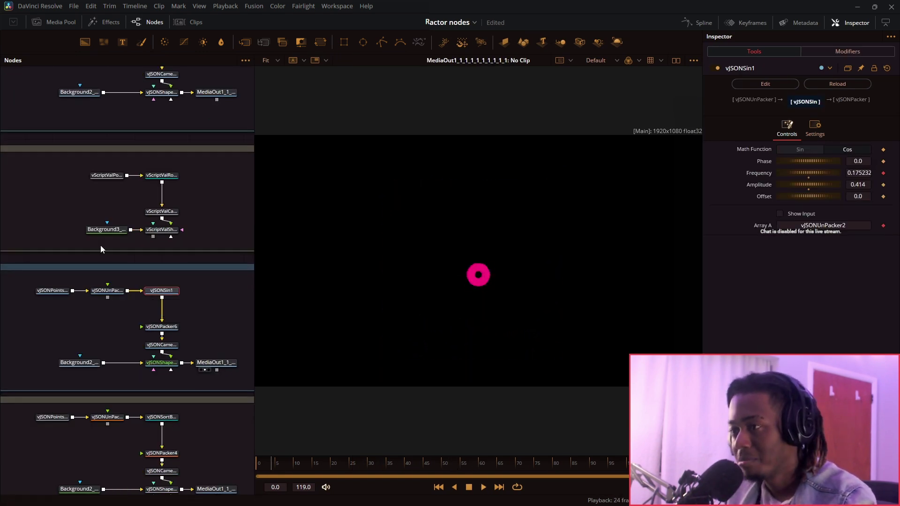
pyautogui.click(100, 297)
pyautogui.press('1')
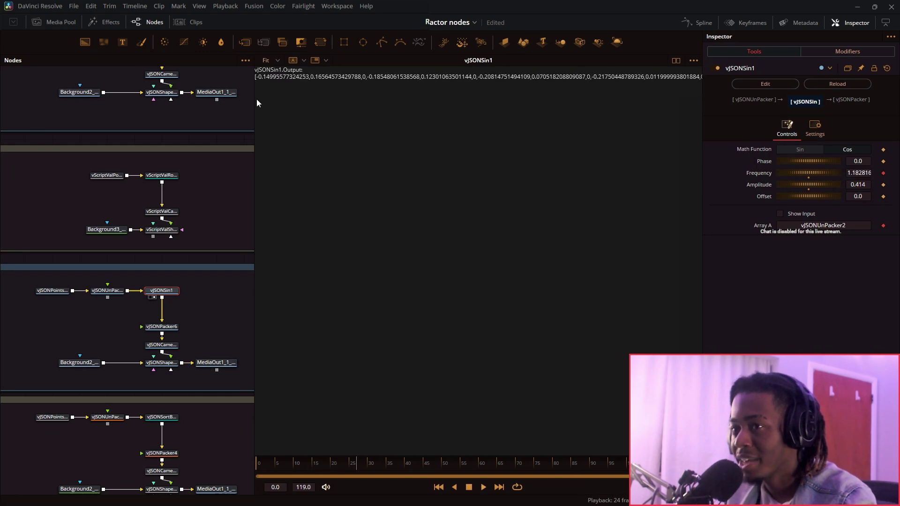
pyautogui.click(204, 370)
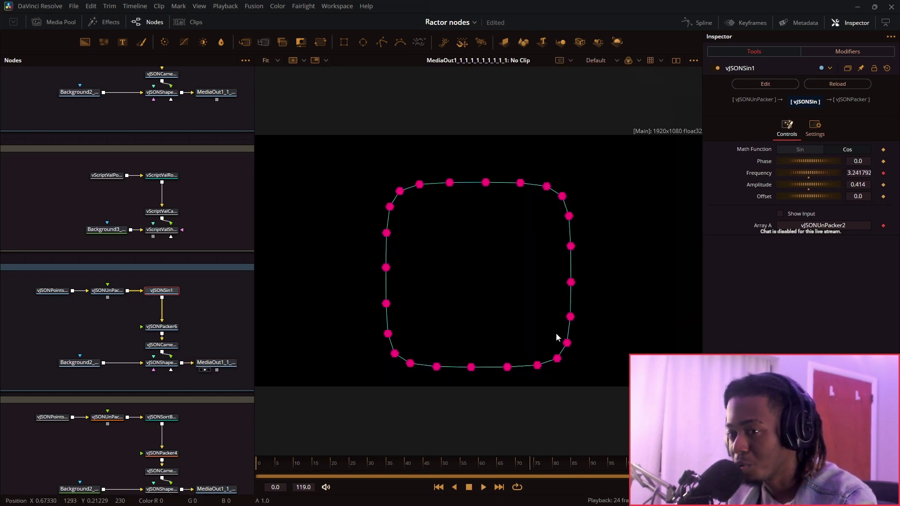
pyautogui.moveTo(95, 347); pyautogui.dragTo(23, 281)
pyautogui.moveTo(192, 322); pyautogui.dragTo(197, 266)
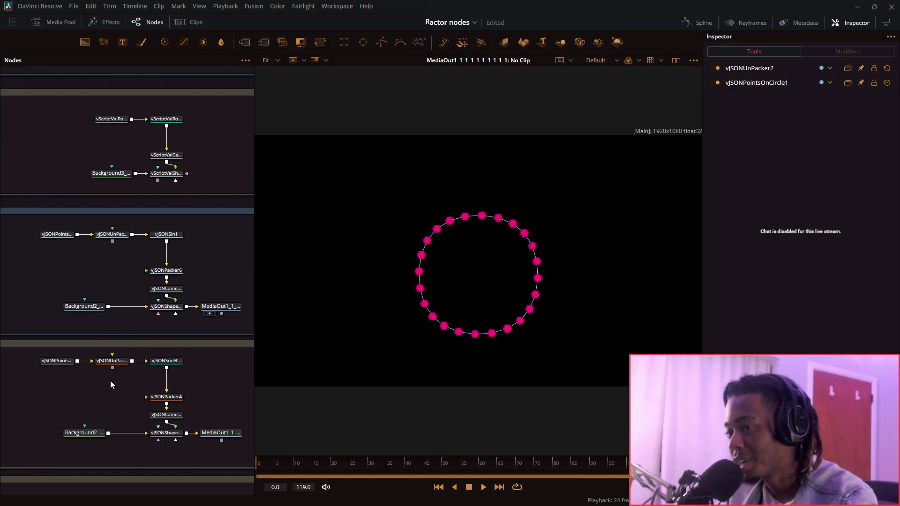
# Step: View the vJSONPointsOnCube1 branch, try bypassing its sort node into vJSONPacker4 and undo the bypass
pyautogui.click(210, 440)
pyautogui.scroll(-2, 240, 398)
pyautogui.click(230, 378)
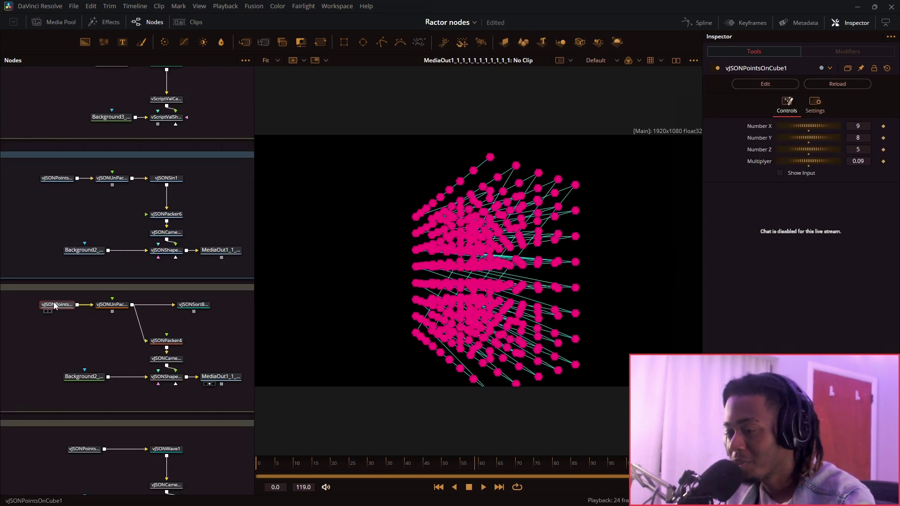
pyautogui.hotkey('ctrl', 'z')
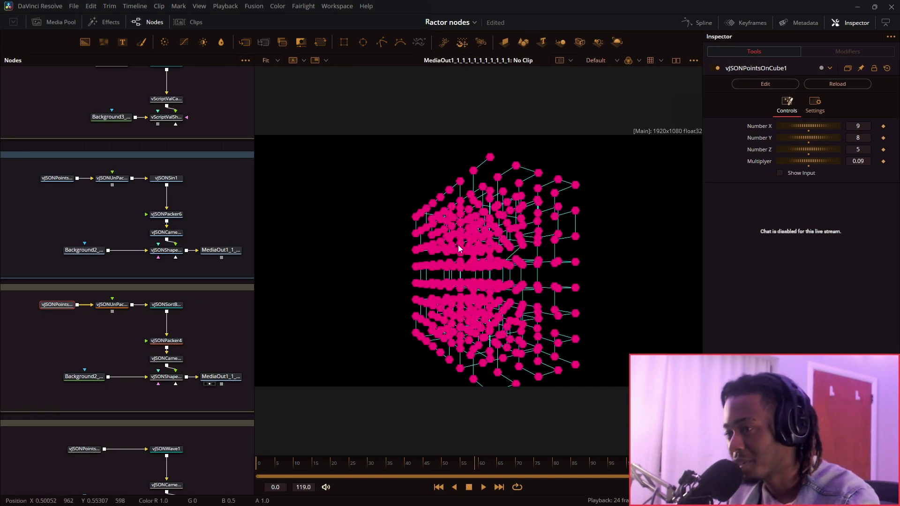
pyautogui.hotkey('ctrl', 'z')
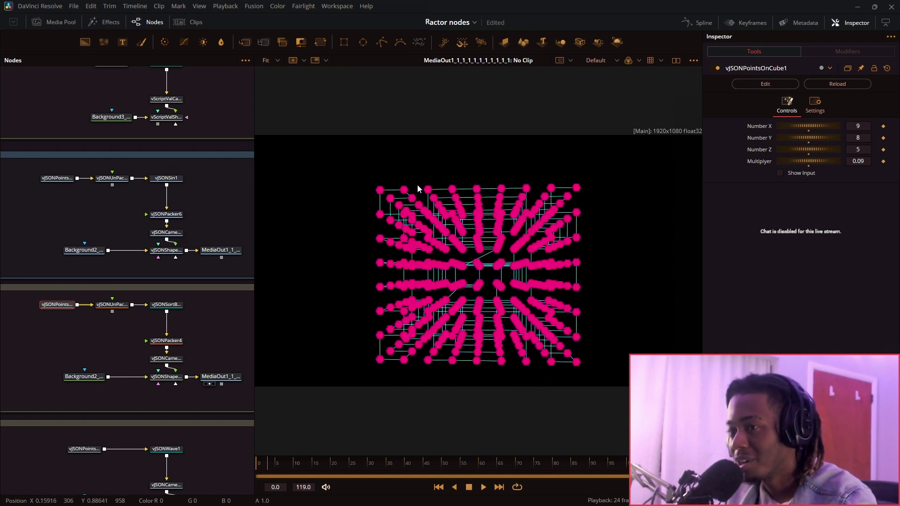
# Step: View the vJSONWave1 branch's output and set the wave's Period to 3.15
pyautogui.scroll(-5, 225, 278)
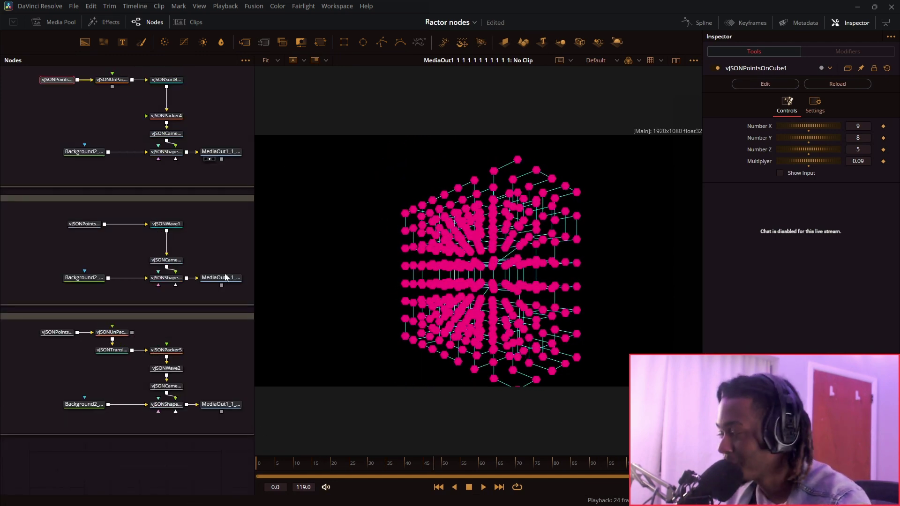
pyautogui.click(210, 284)
pyautogui.click(154, 225)
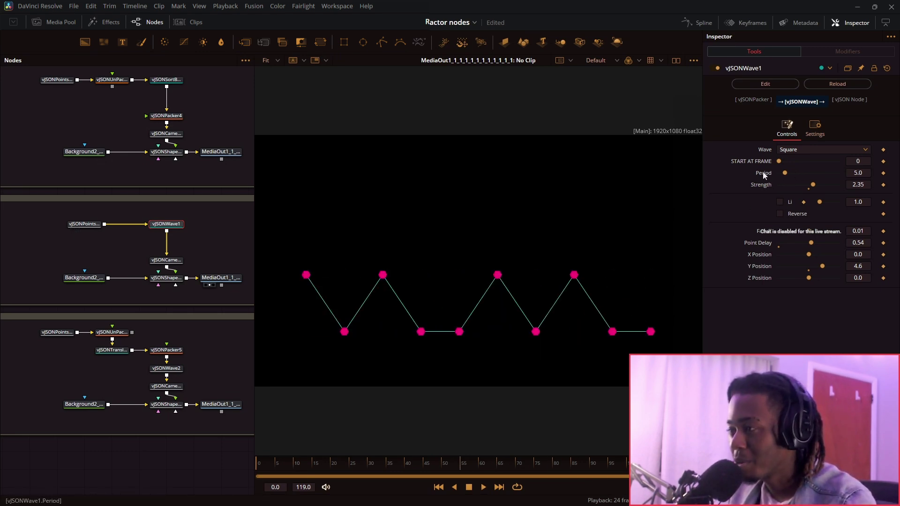
pyautogui.moveTo(784, 173); pyautogui.dragTo(782, 173)
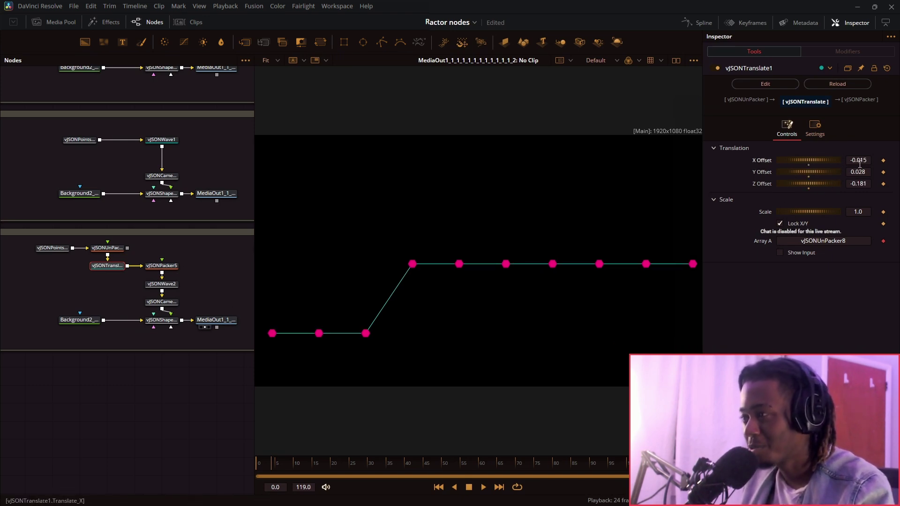
# Step: Set the X Offset of vJSONTranslate1 to -0.1123 and compare its connection hints with those of vJSONWave1
pyautogui.moveTo(858, 160)
pyautogui.mouseDown()
pyautogui.moveTo(839, 160)
pyautogui.moveTo(851, 159)
pyautogui.moveTo(837, 171)
pyautogui.moveTo(850, 172)
pyautogui.mouseUp()
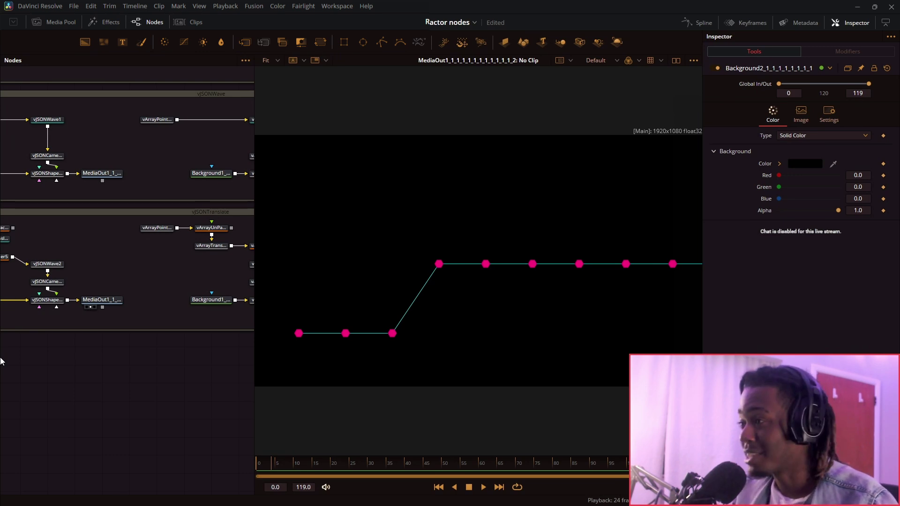
pyautogui.moveTo(11, 237); pyautogui.dragTo(103, 242)
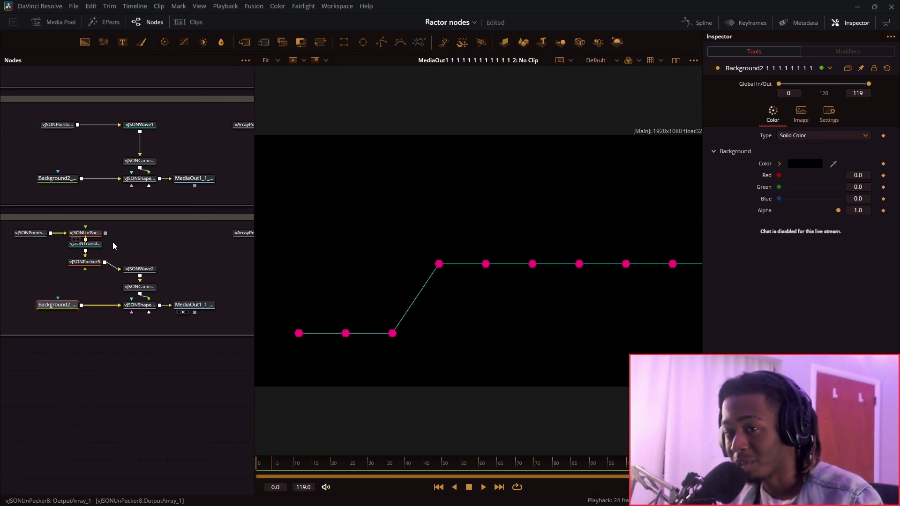
pyautogui.click(87, 244)
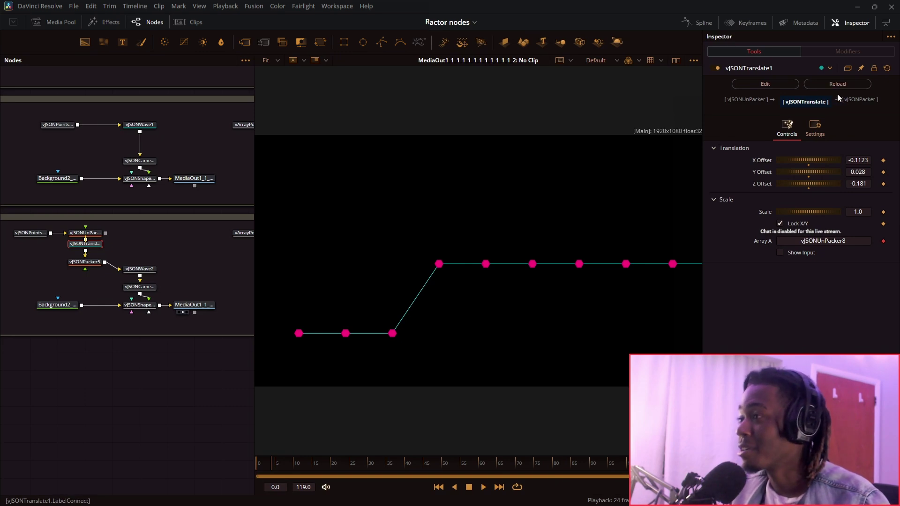
pyautogui.click(139, 124)
pyautogui.scroll(1, 183, 161)
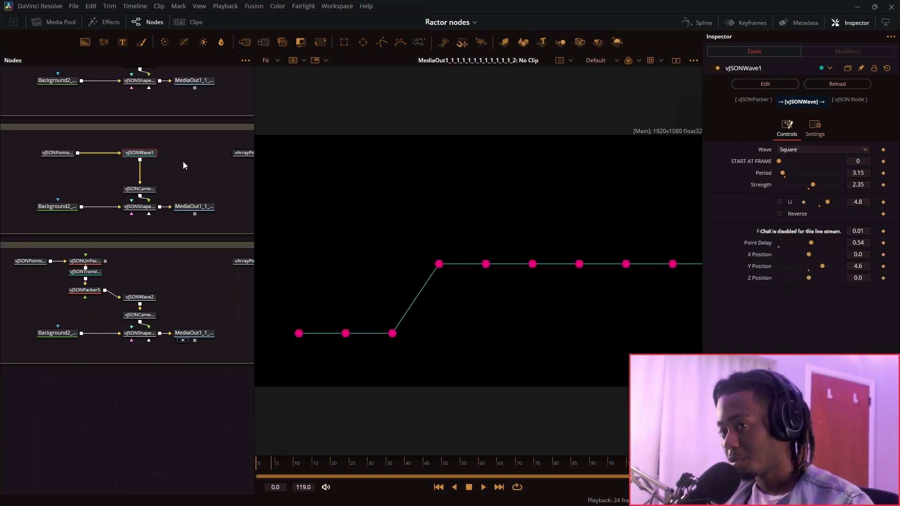